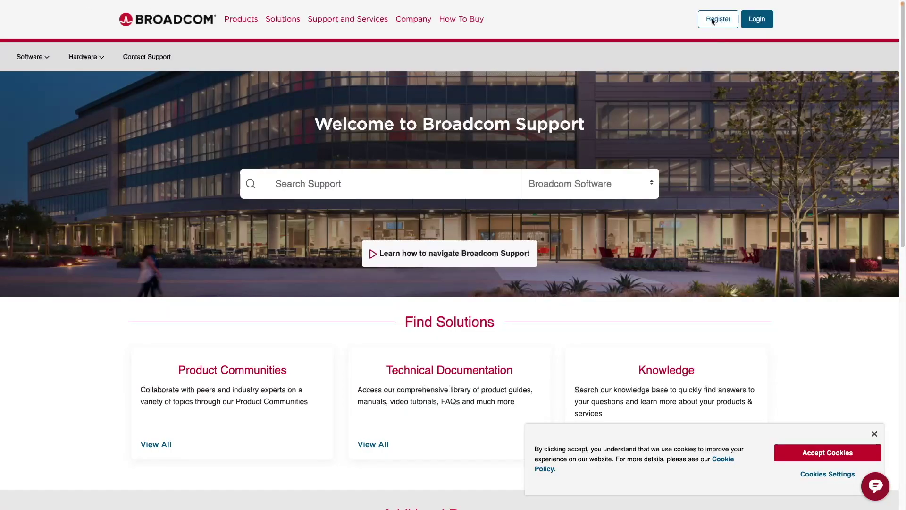
- Start a new Broadcom registration with the email and the capitalised image code, then submit
click(713, 21)
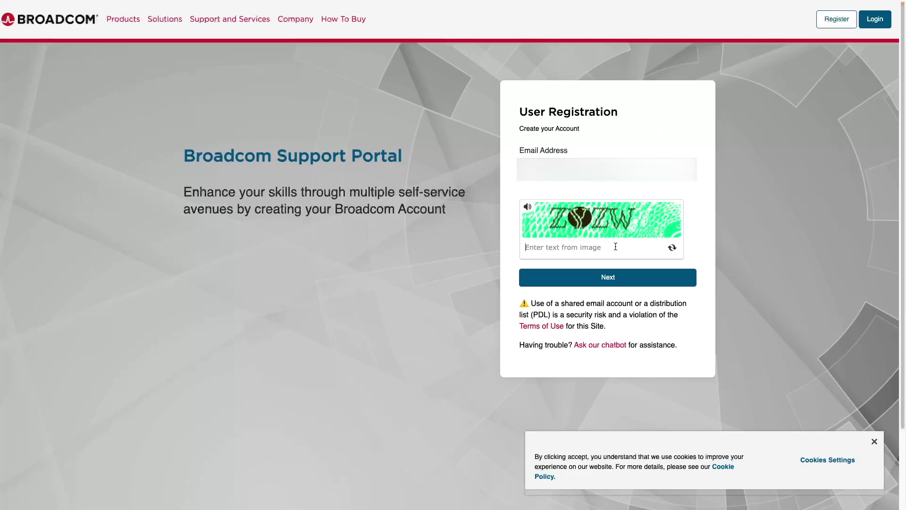
key(Caps_Lock)
text(ZY)
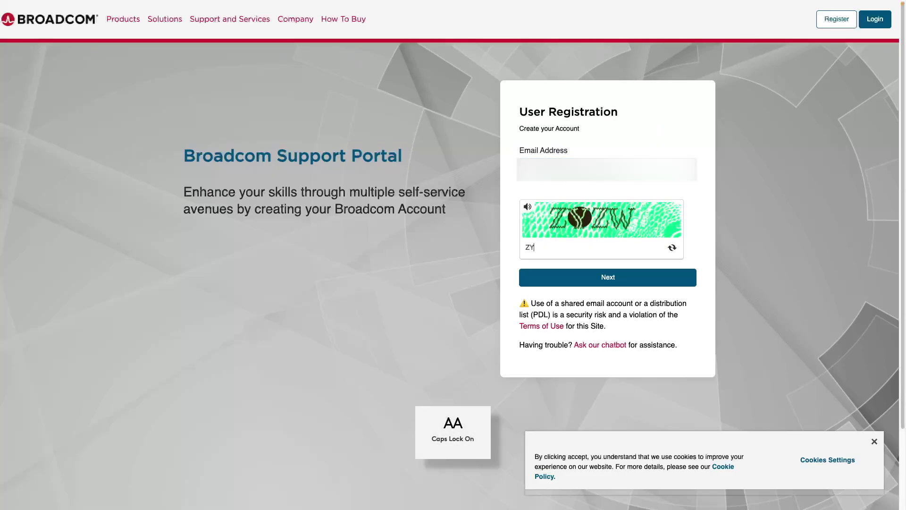
text(ZW)
key(Caps_Lock)
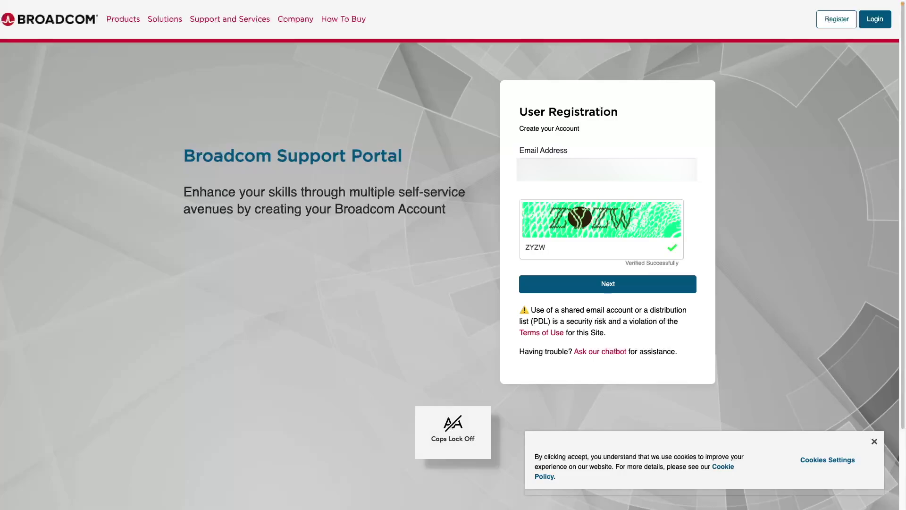
click(648, 285)
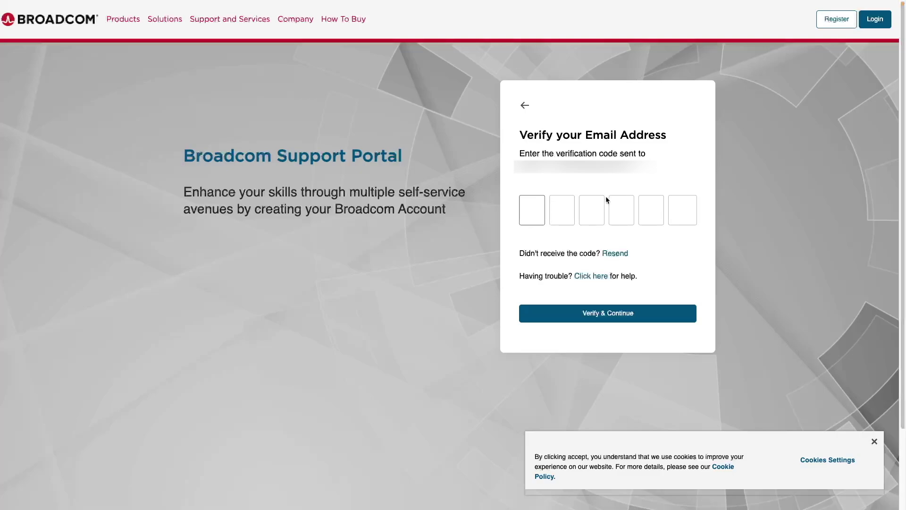
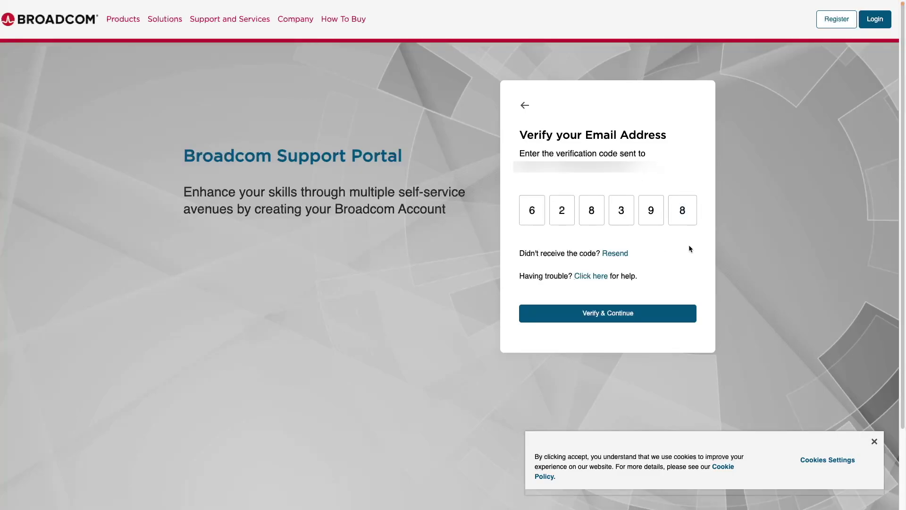
- Verify the email with the pasted code, accept the Terms, and create the Broadcom account
click(647, 315)
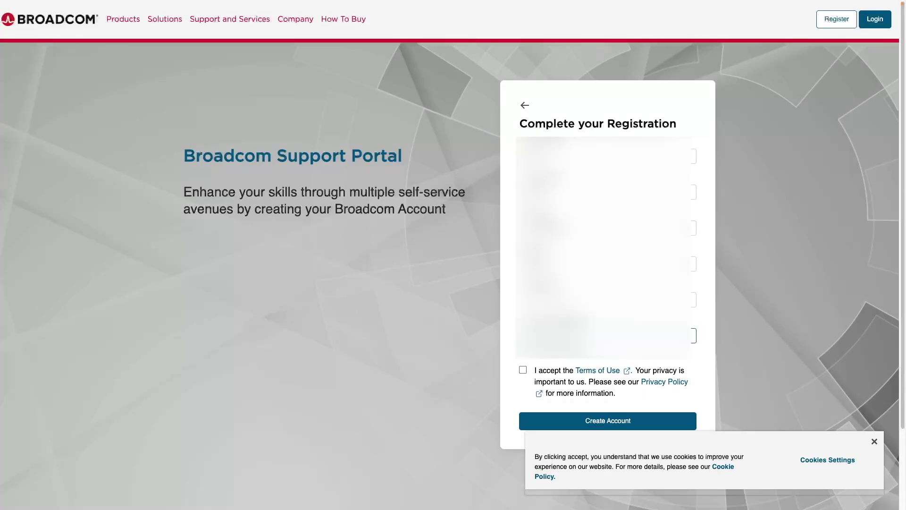
click(522, 369)
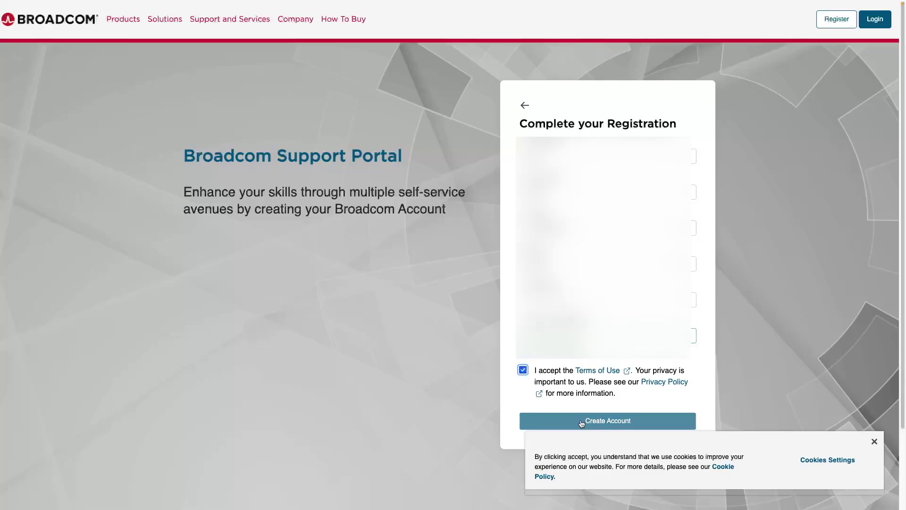
click(581, 420)
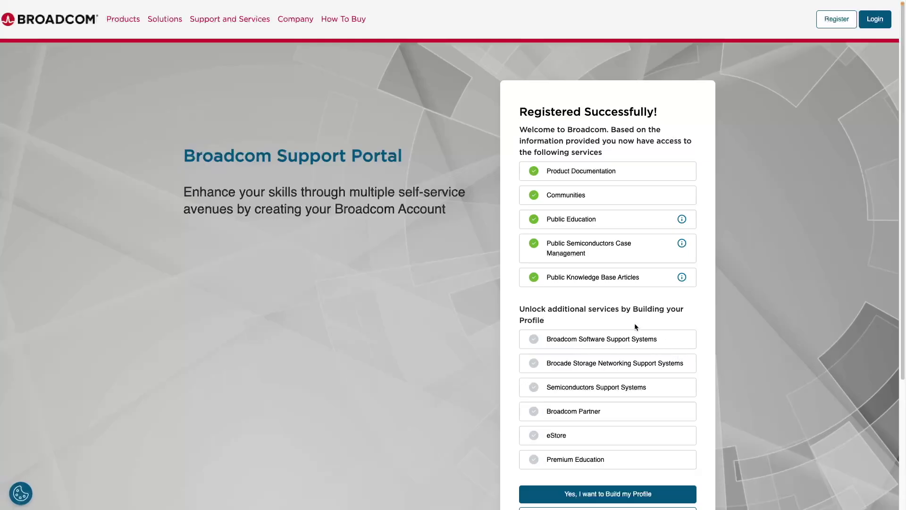
scroll(591, 348, down, 2)
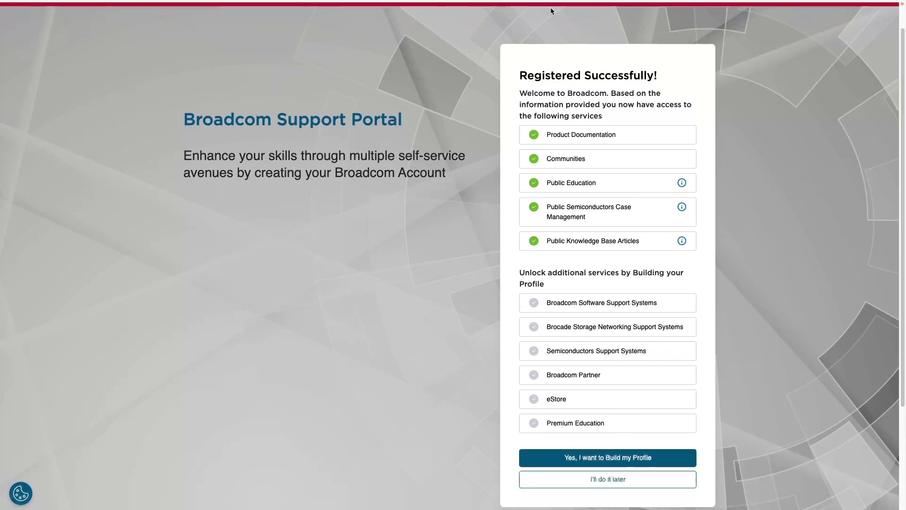
- Skip the profile setup and follow the blog article's VMware Fusion Pro Download link
click(636, 480)
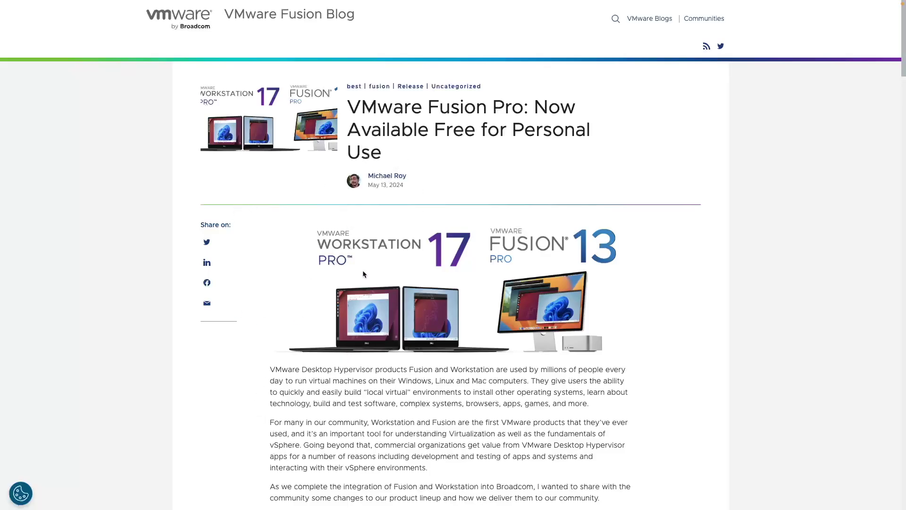
scroll(368, 293, down, 1)
scroll(368, 293, down, 5)
scroll(365, 292, down, 3)
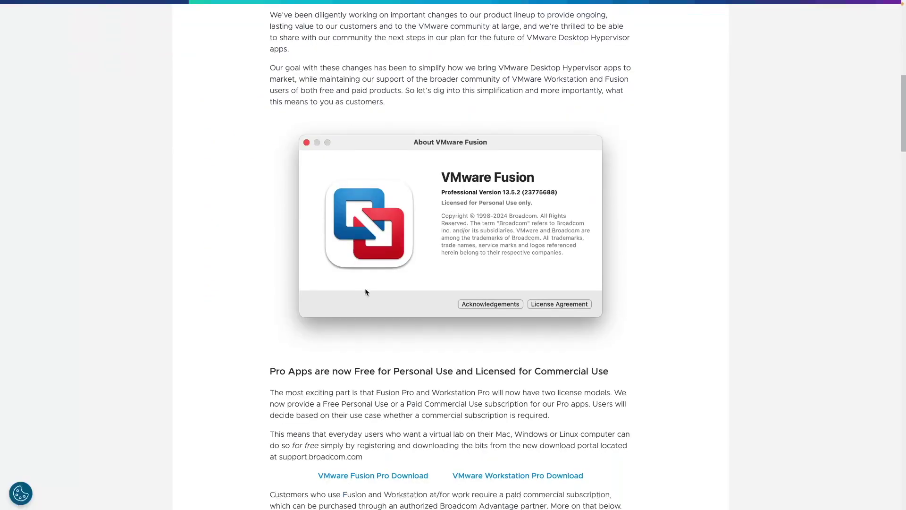
scroll(365, 292, down, 5)
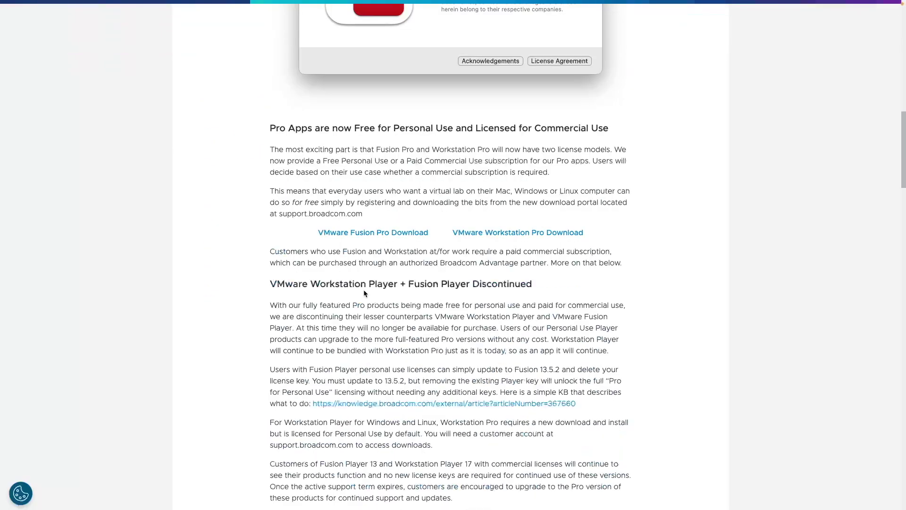
click(375, 233)
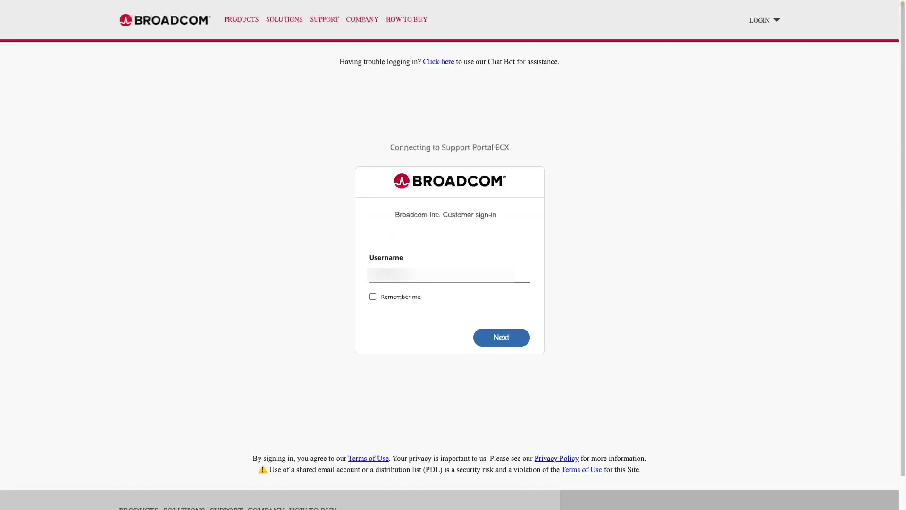
- Sign in and open the 13.5.2 release under VMware Fusion 13 Pro for Personal Use
key(Return)
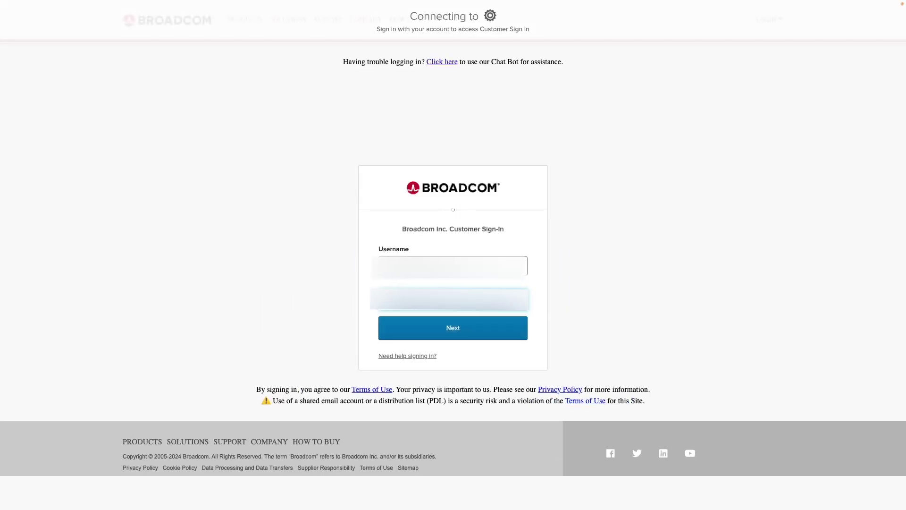
click(427, 321)
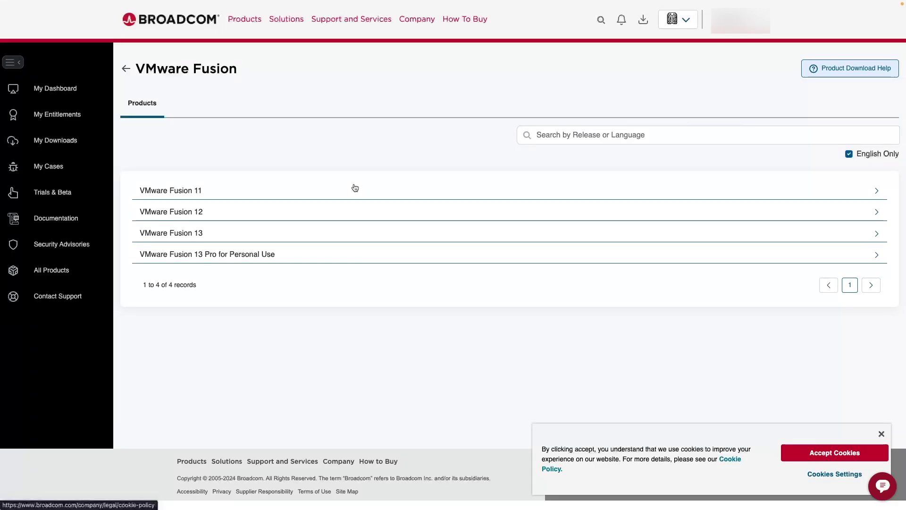
click(279, 256)
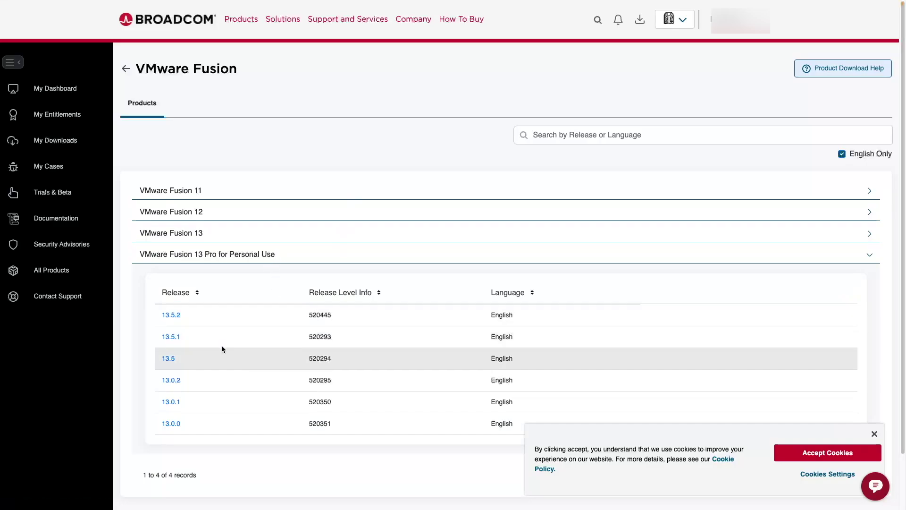
click(171, 317)
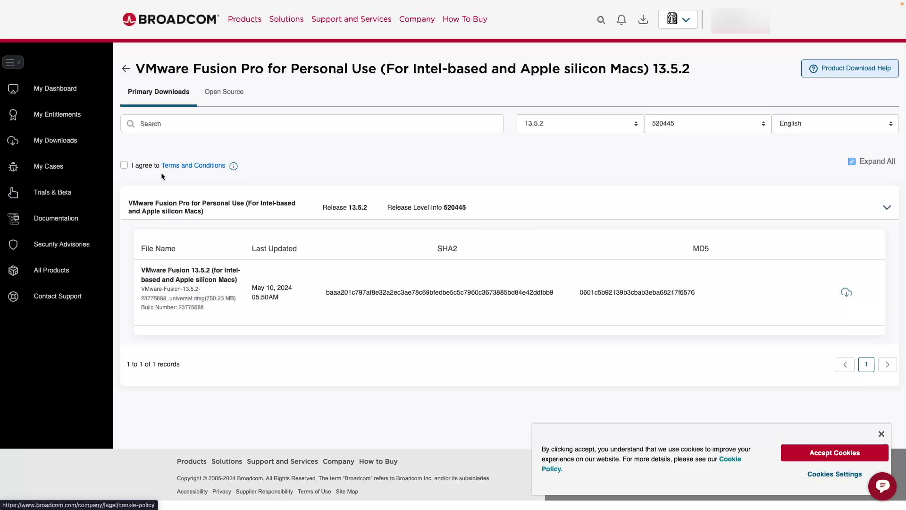
- Accept the Terms and Conditions, complete the trade compliance form, and download the Fusion 13.5.2 .dmg
click(124, 166)
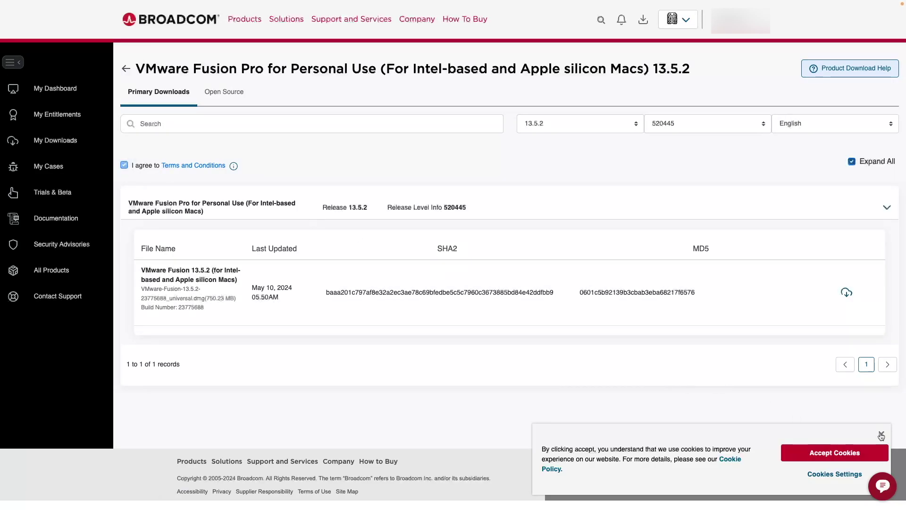
click(881, 433)
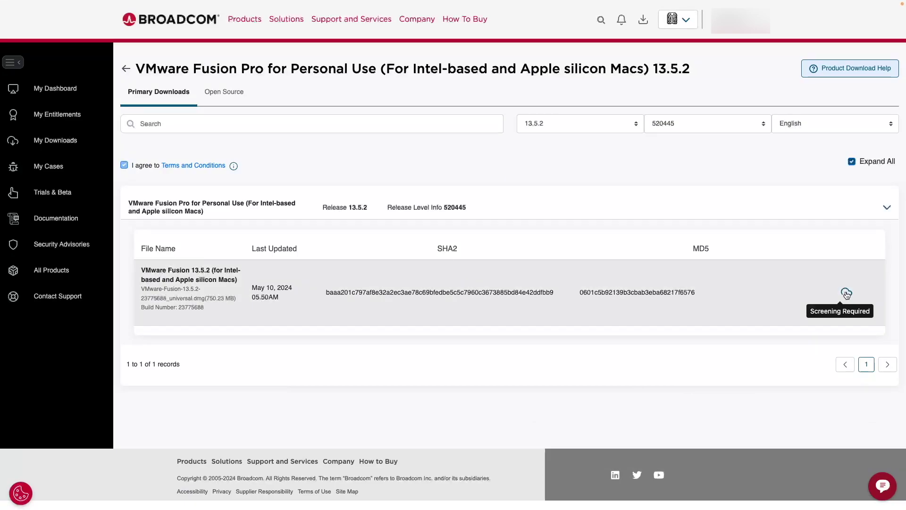
click(846, 293)
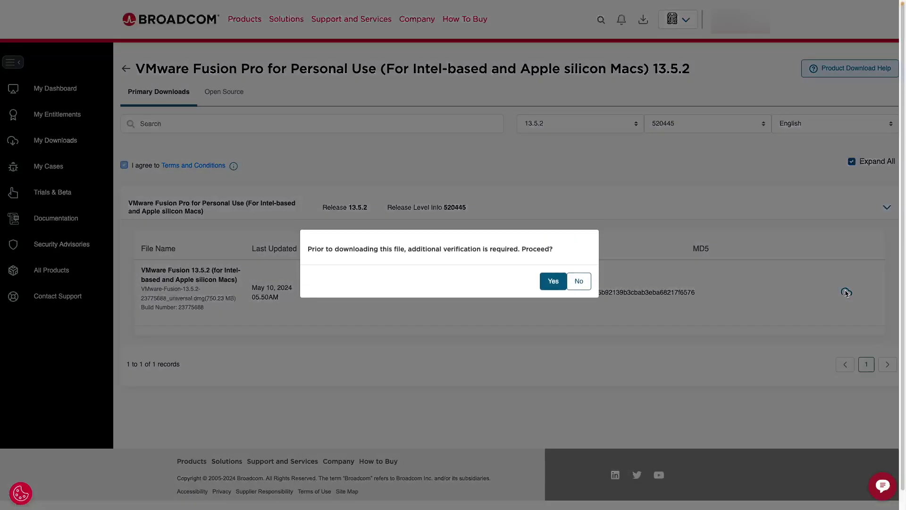
click(554, 281)
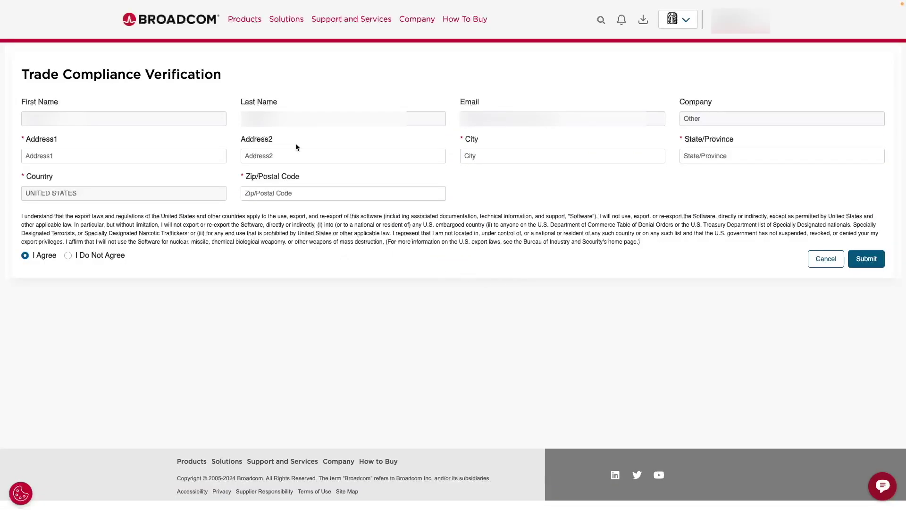
click(128, 159)
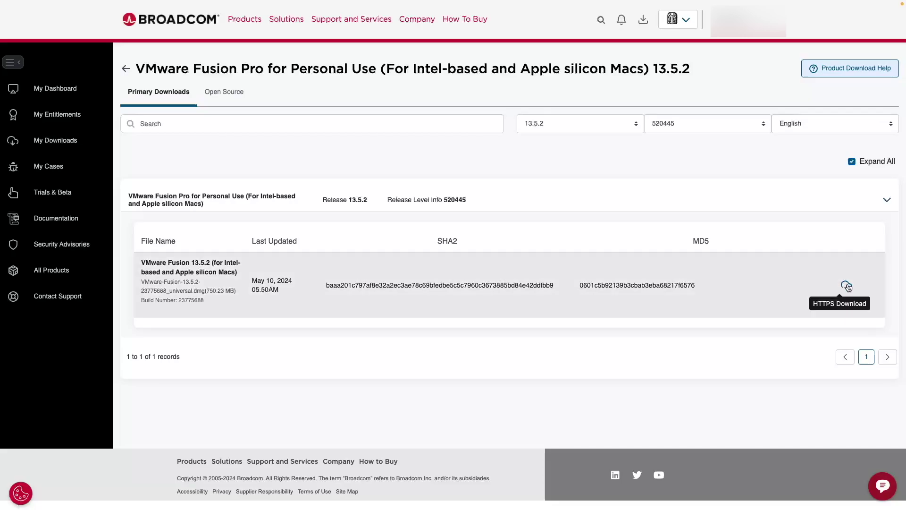
click(846, 285)
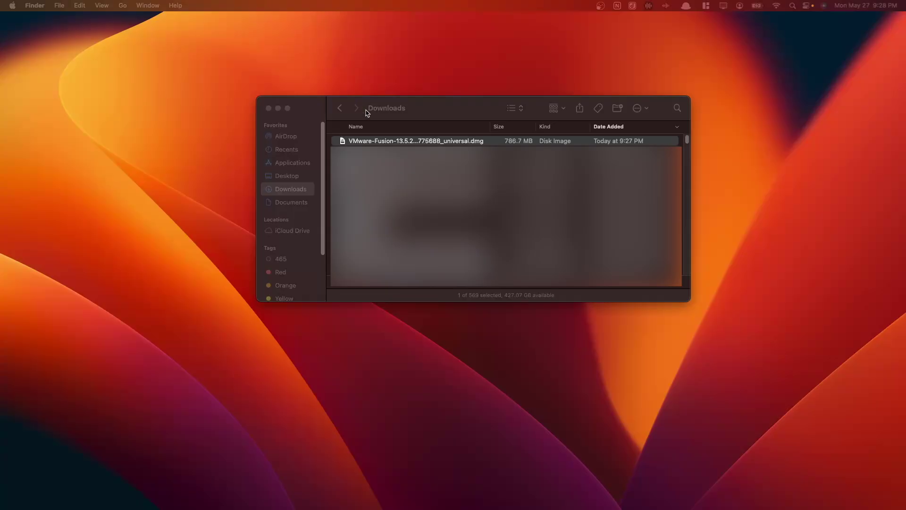
- Mount the VMware-Fusion-13.5.2 disk image, launch VMware Fusion, allow it, and confirm the admin password
click(406, 141)
double_click(405, 141)
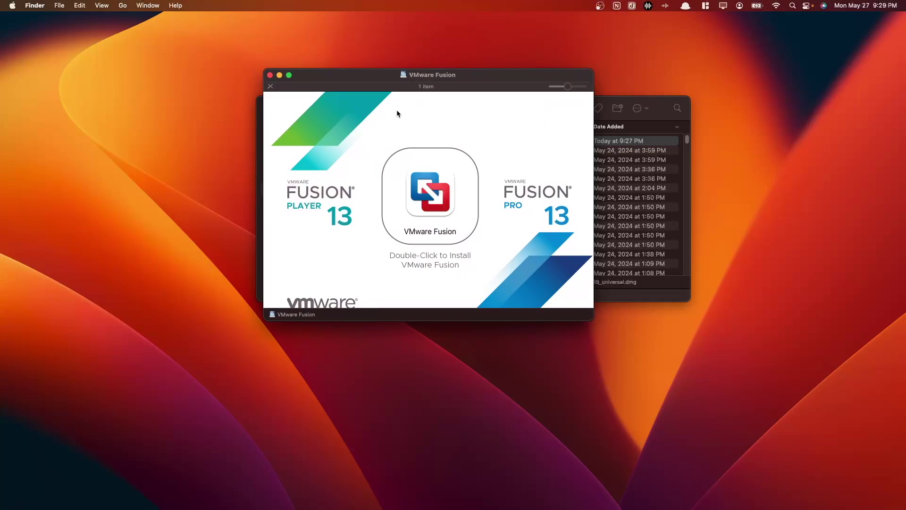
click(435, 207)
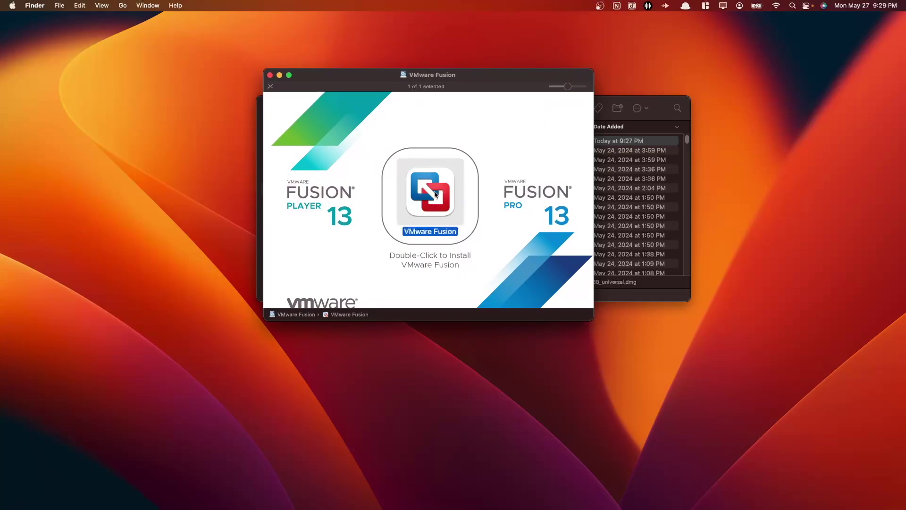
double_click(431, 194)
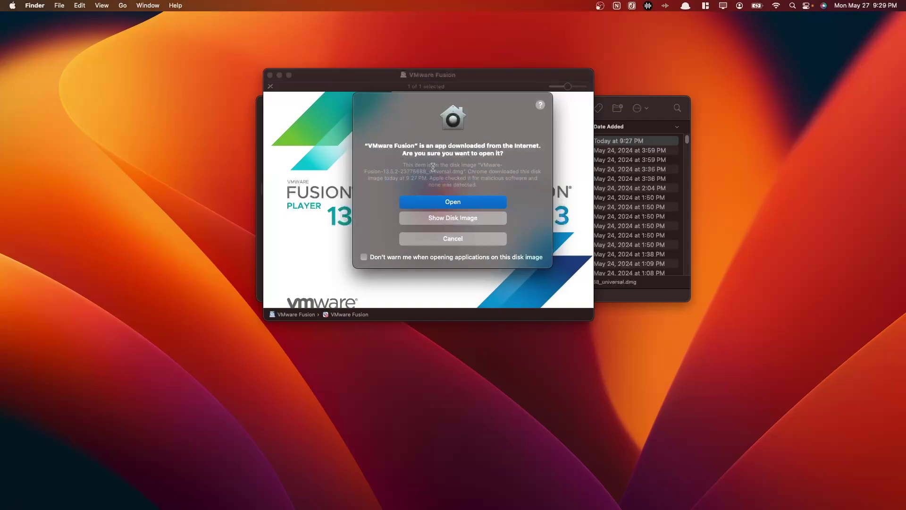
click(454, 198)
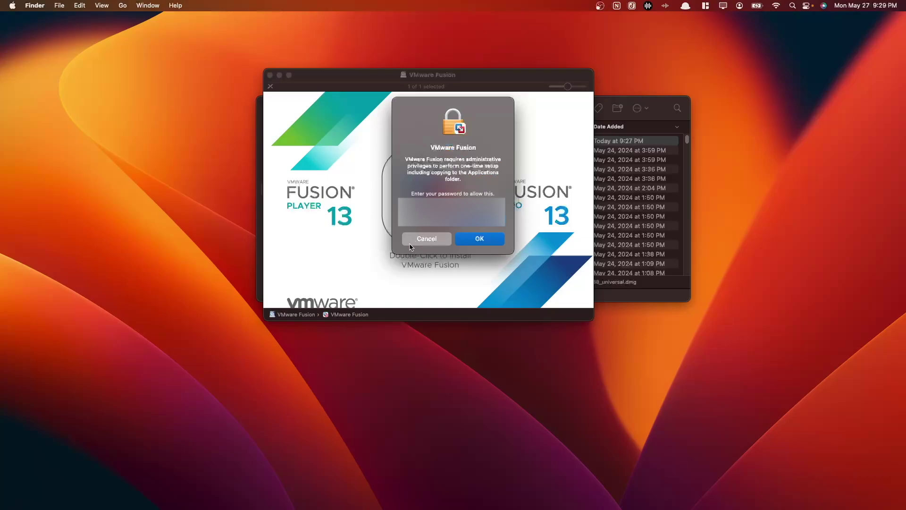
key(Return)
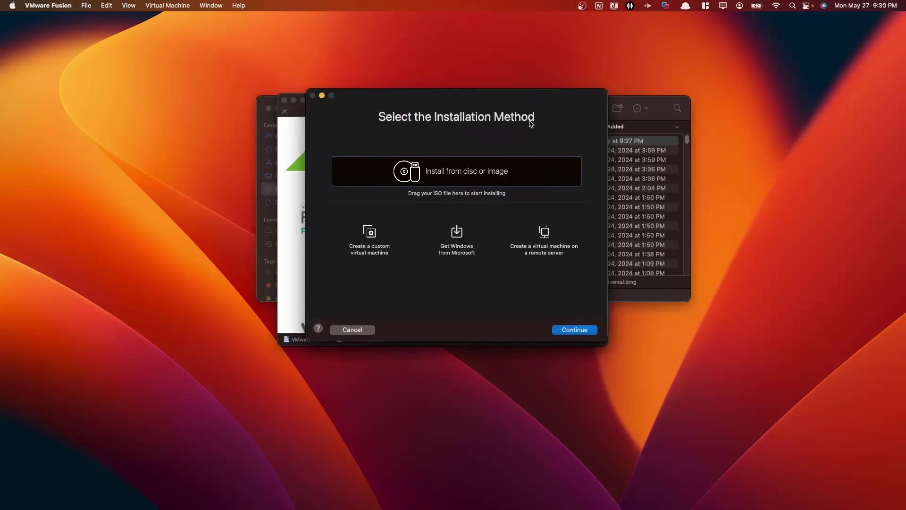
- Open About VMware Fusion from the VMware Fusion menu to show version 13.5.2
click(52, 6)
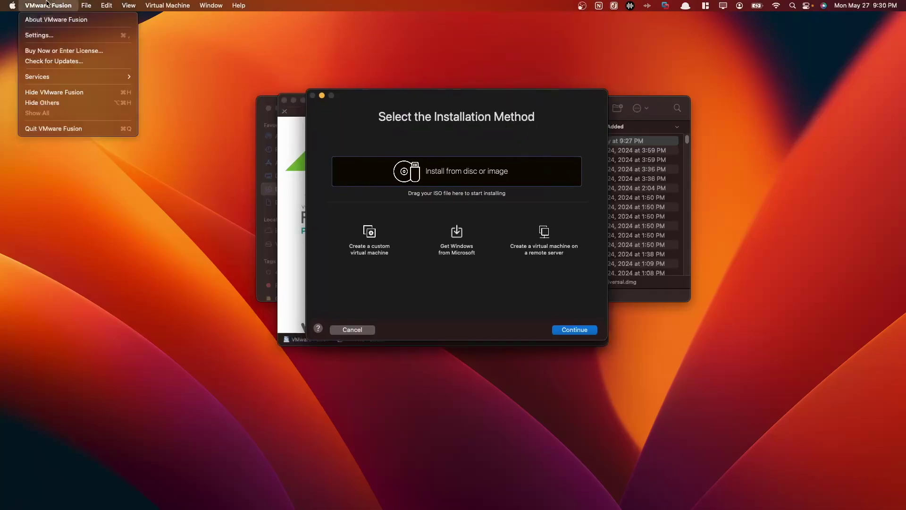
click(61, 19)
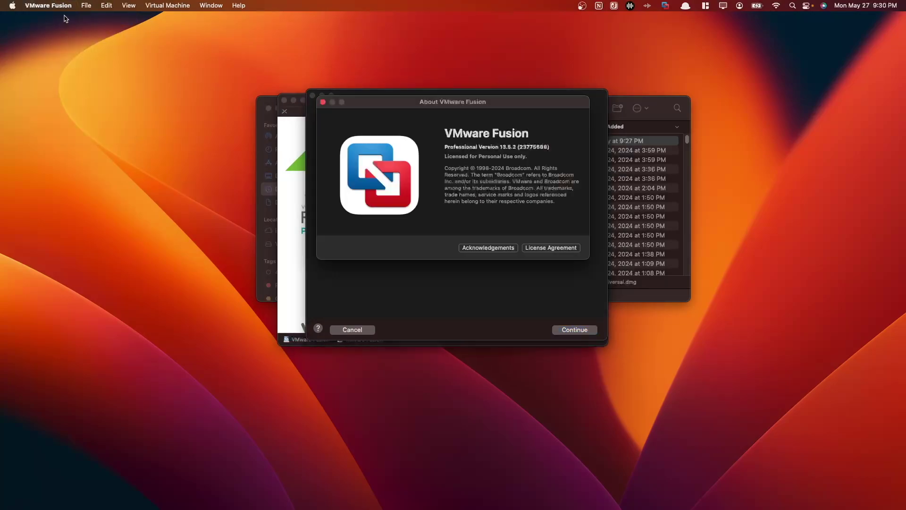